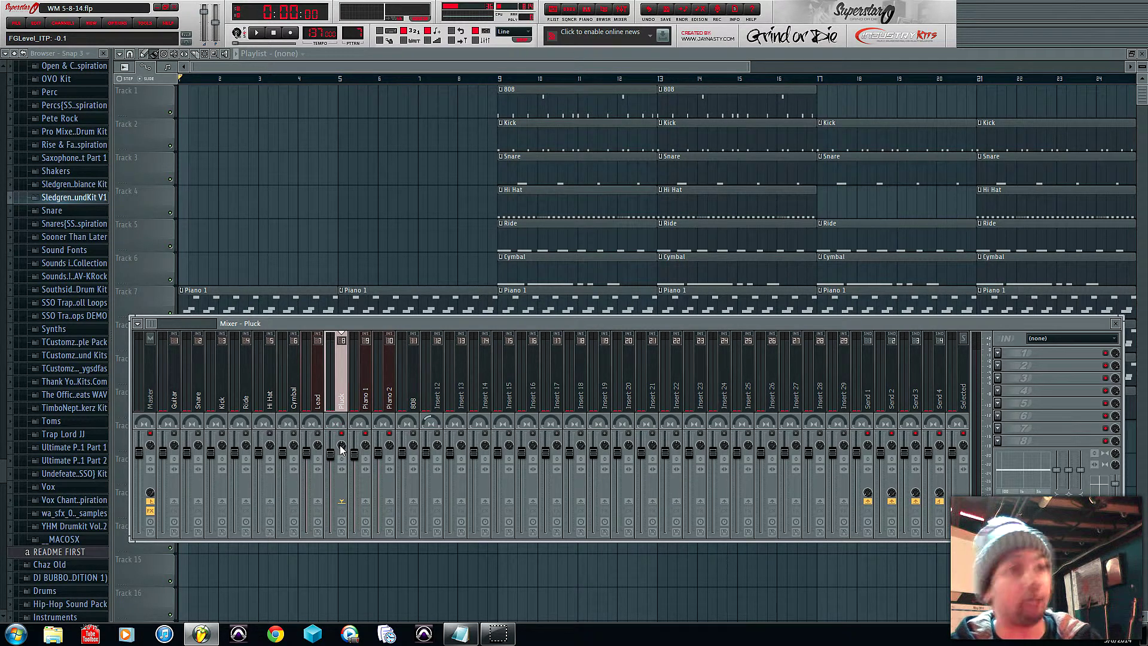
Tweak the Pluck stereo spread, open the channel rack, nudge the Ride volume, and restore the mixer.
drag(336, 412, 333, 464)
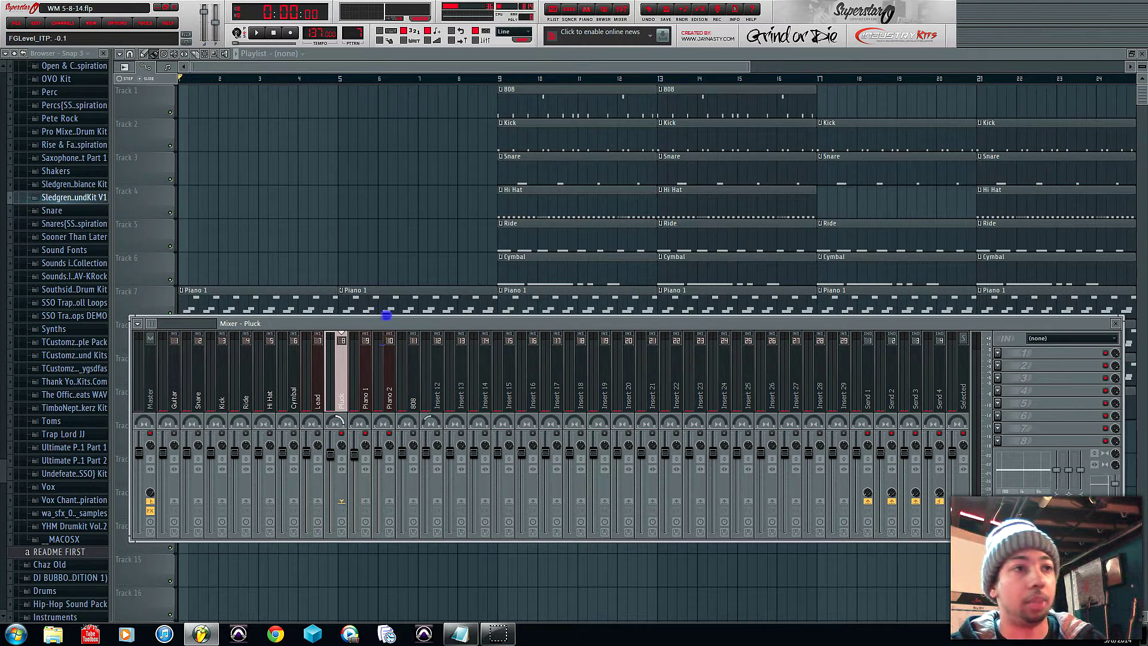
click(620, 9)
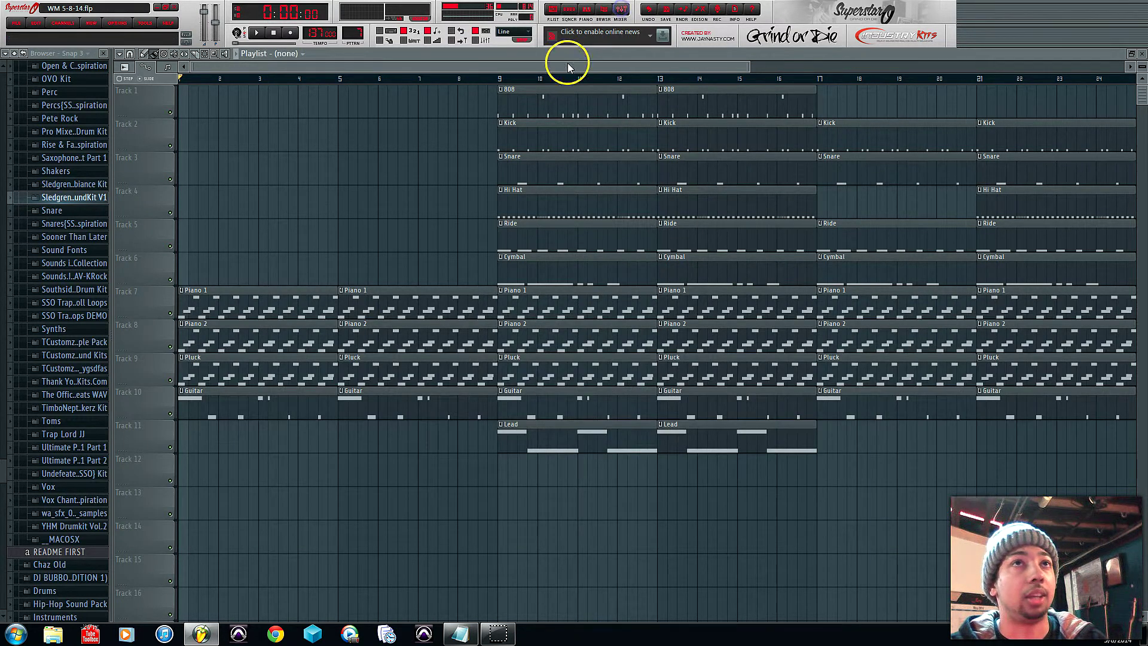
click(569, 10)
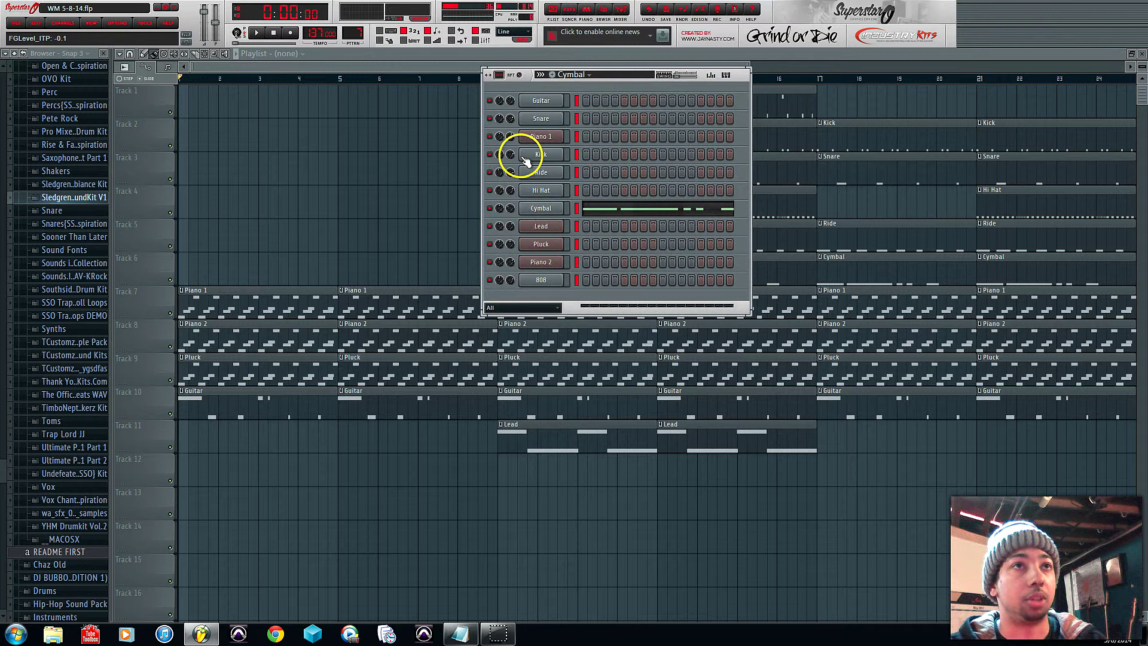
mouse_move(500, 174)
mouse_down()
mouse_move(502, 185)
mouse_move(504, 176)
mouse_up()
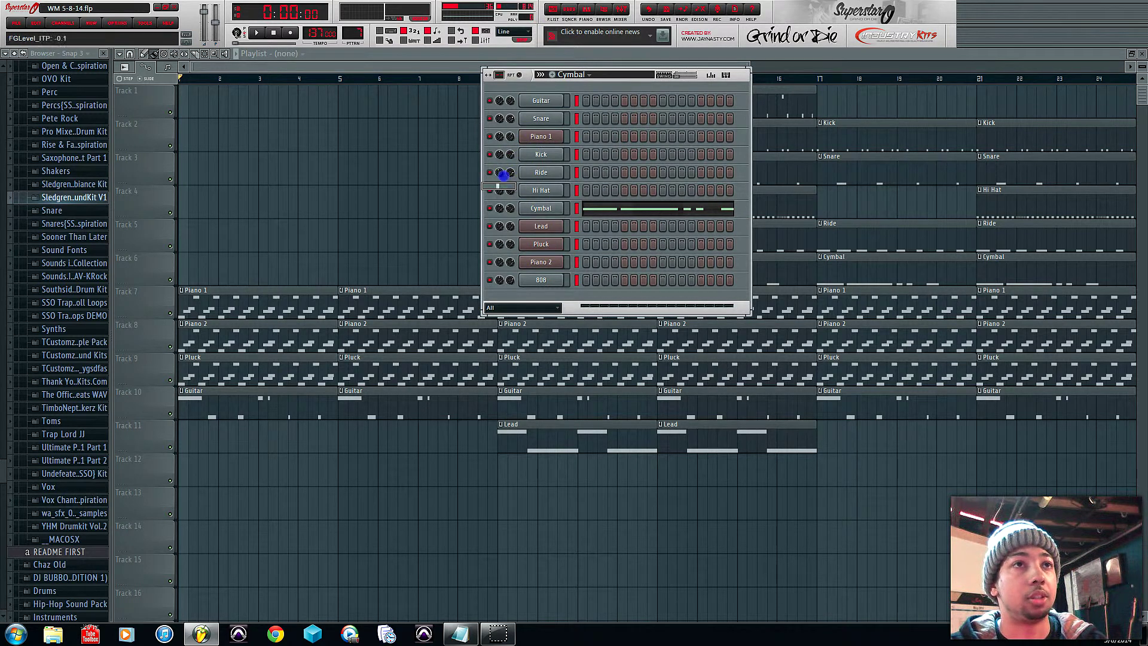
click(620, 9)
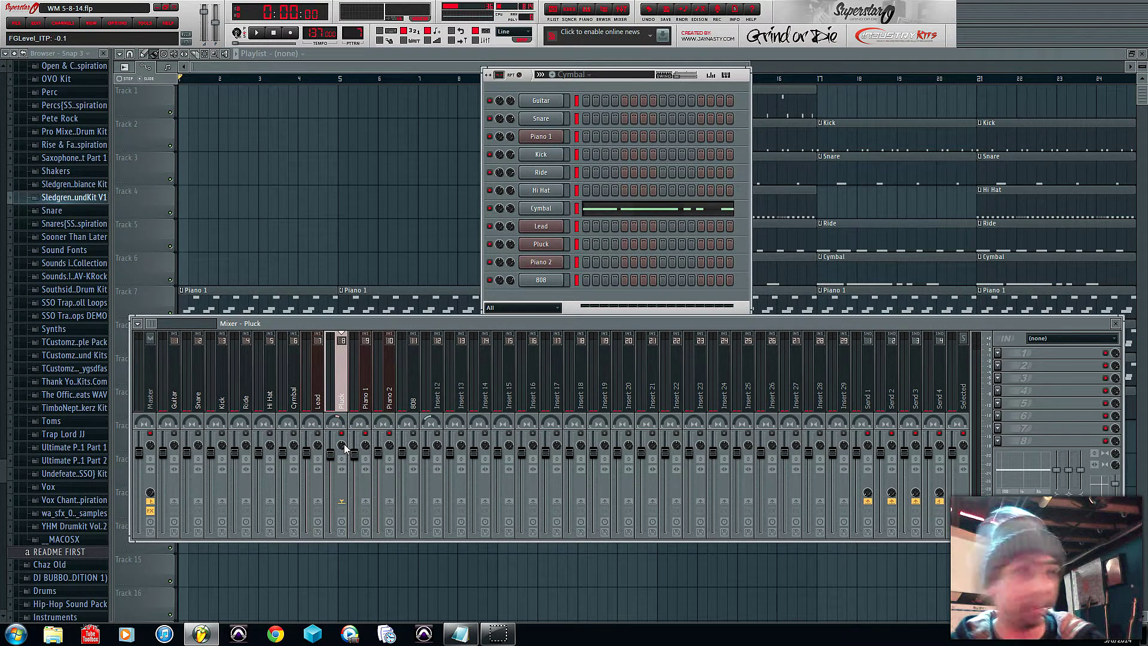
Work the controls along the Pluck insert strip in the mixer.
click(342, 424)
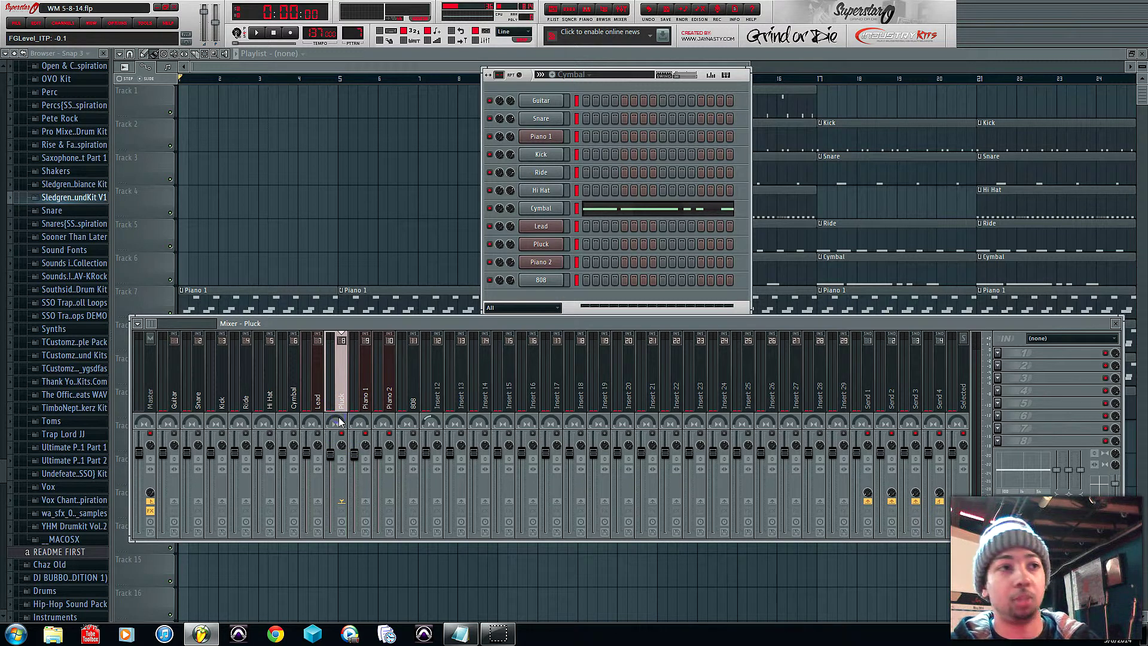
click(340, 423)
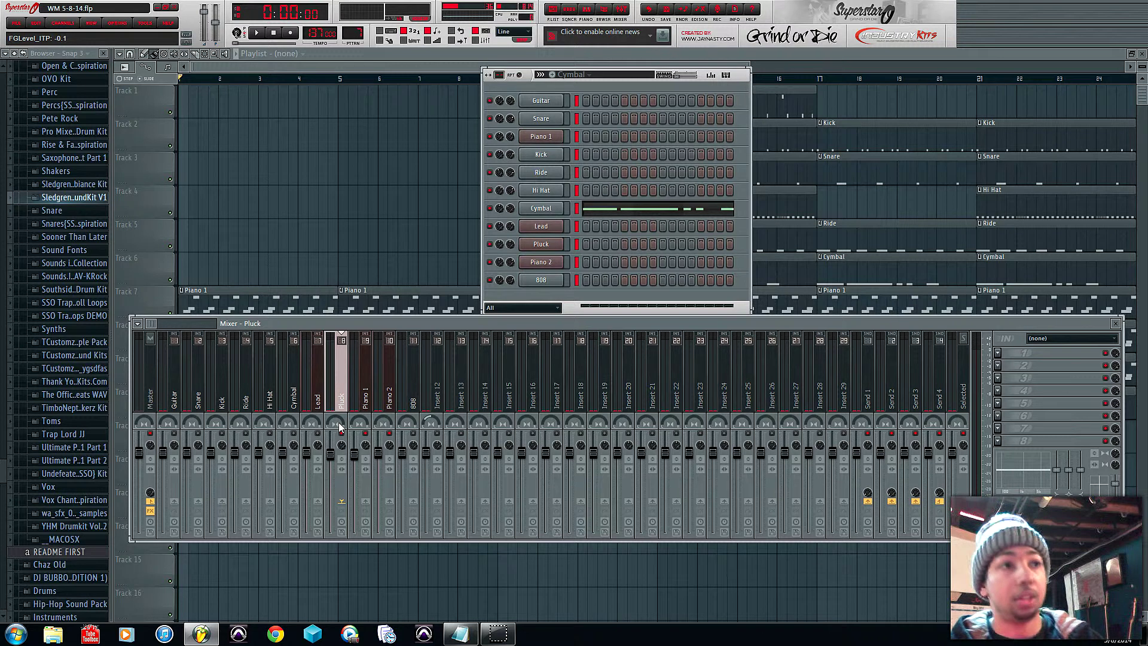
click(335, 410)
click(335, 367)
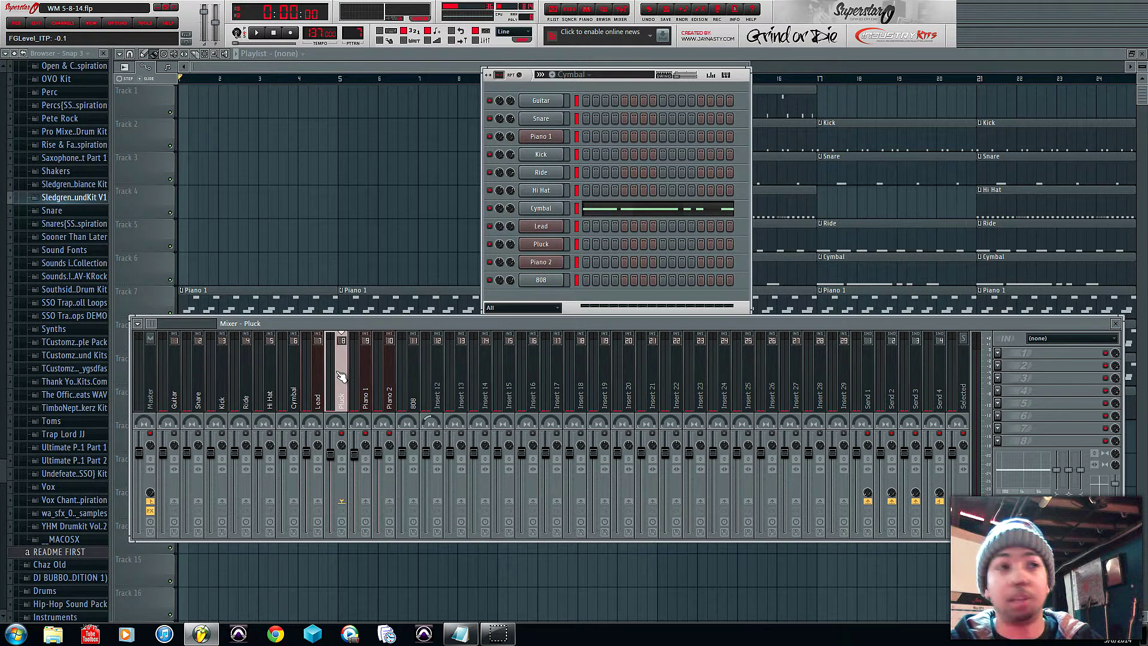
click(338, 393)
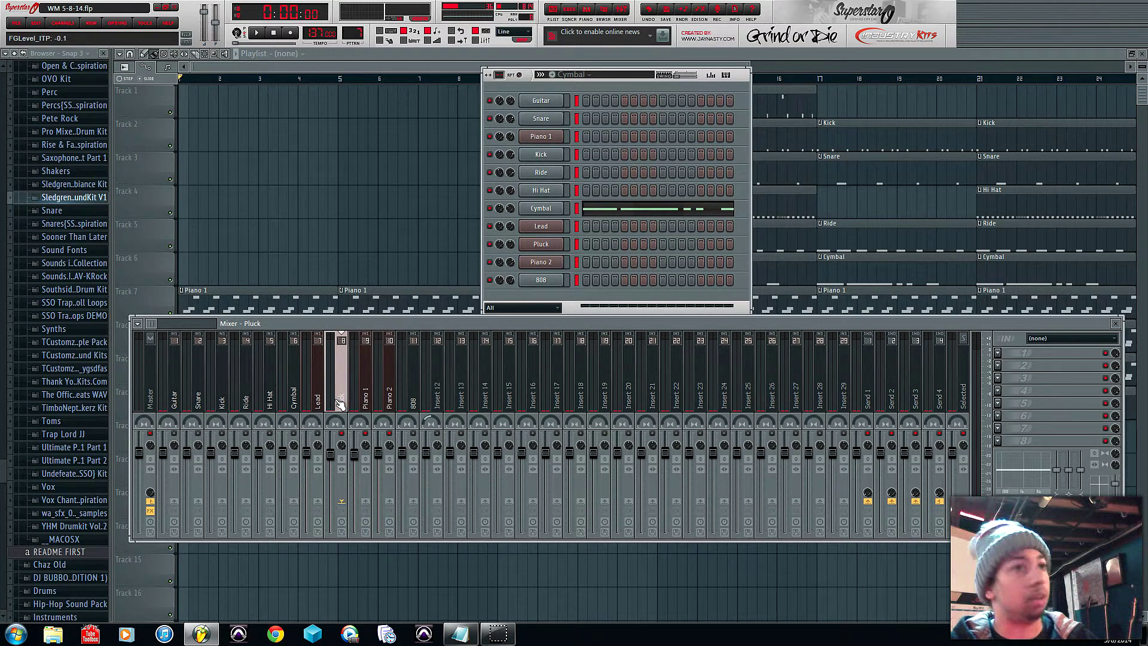
click(326, 455)
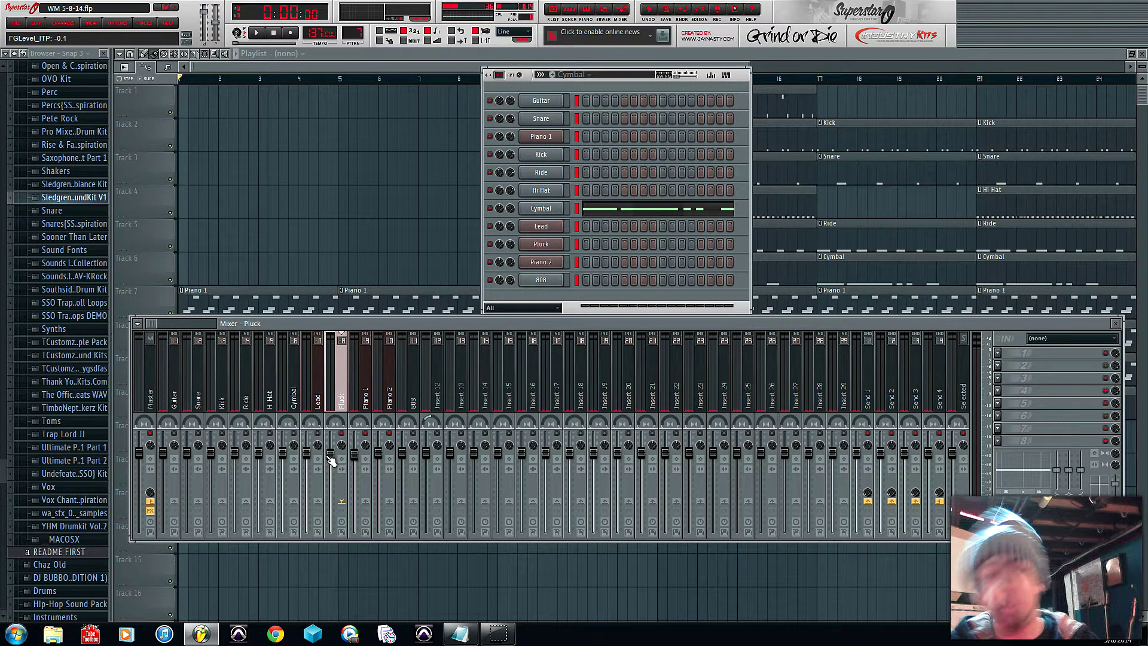
Play the beat, check the Pluck strip while it plays, then stop back at the start.
key(space)
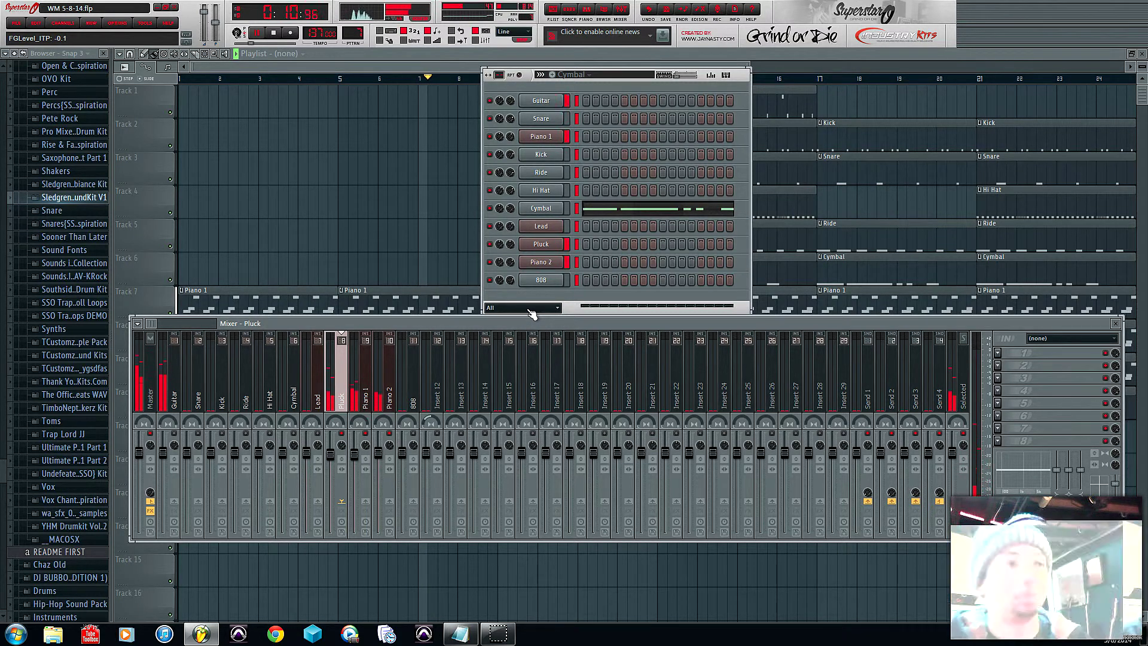
click(335, 412)
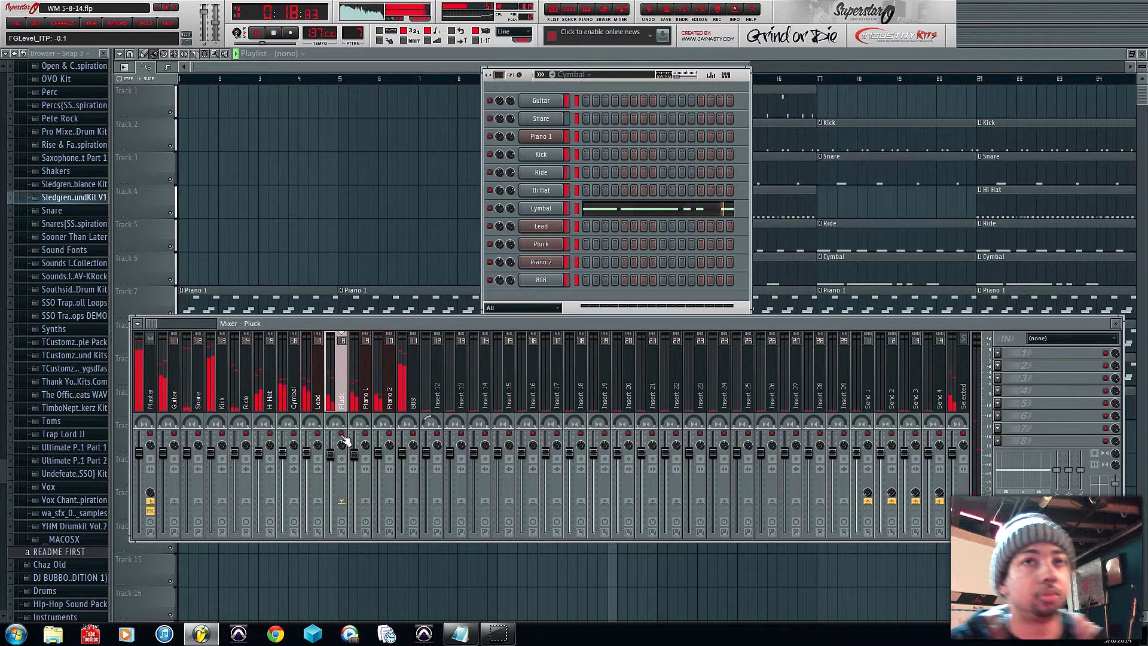
key(space)
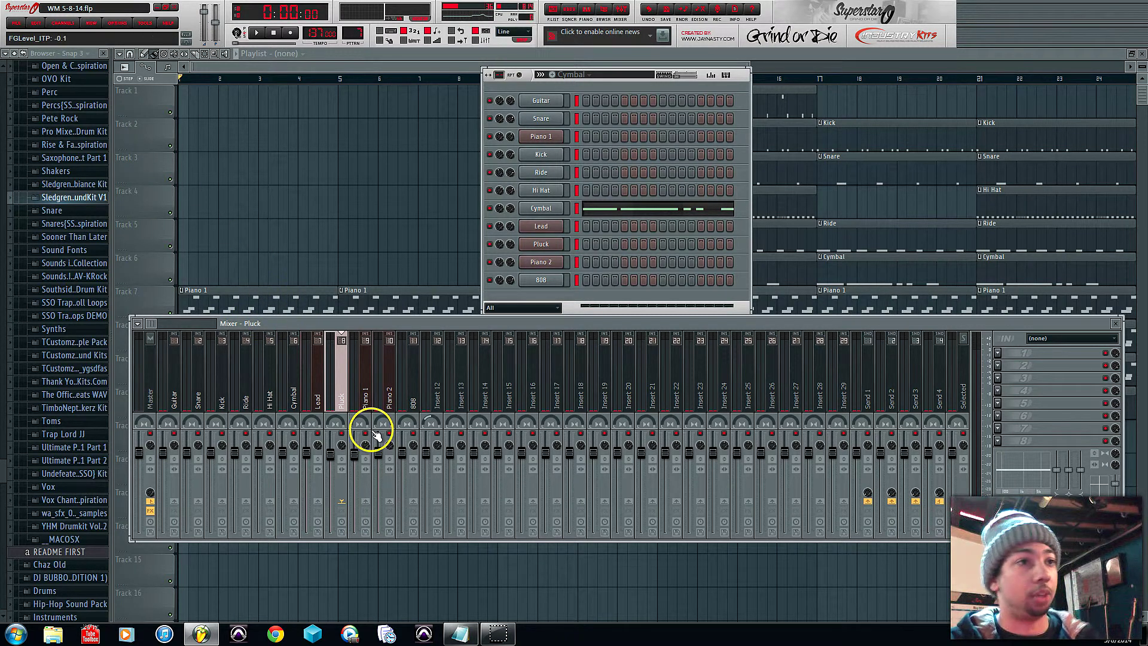
Replay the beat while checking the Pluck insert, then stop it.
key(space)
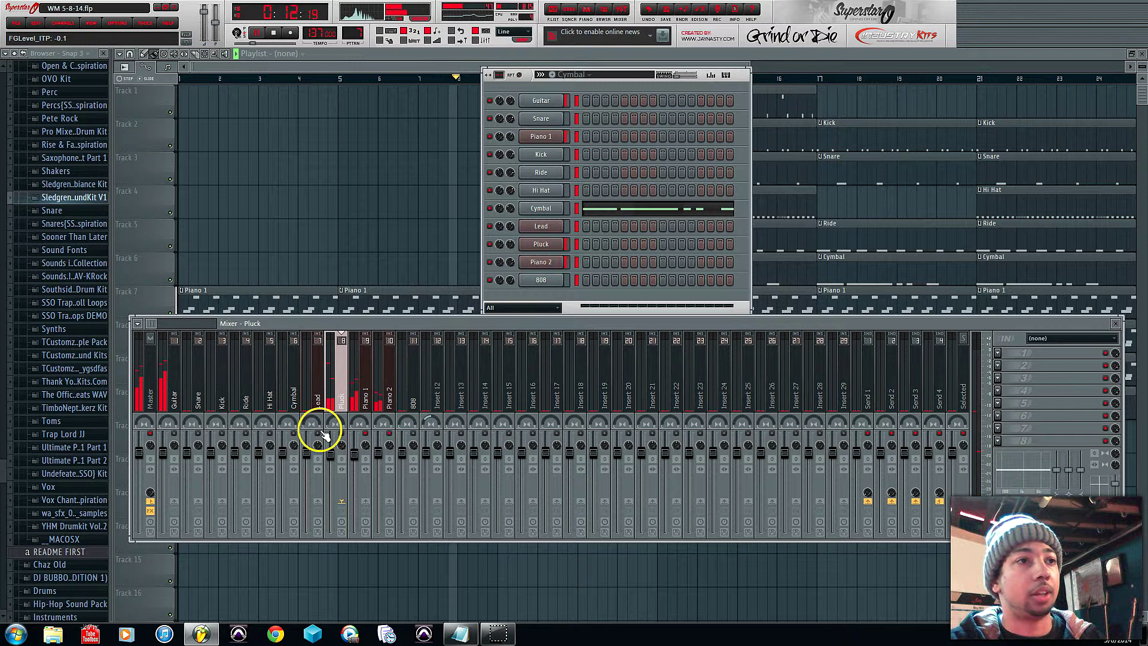
click(343, 437)
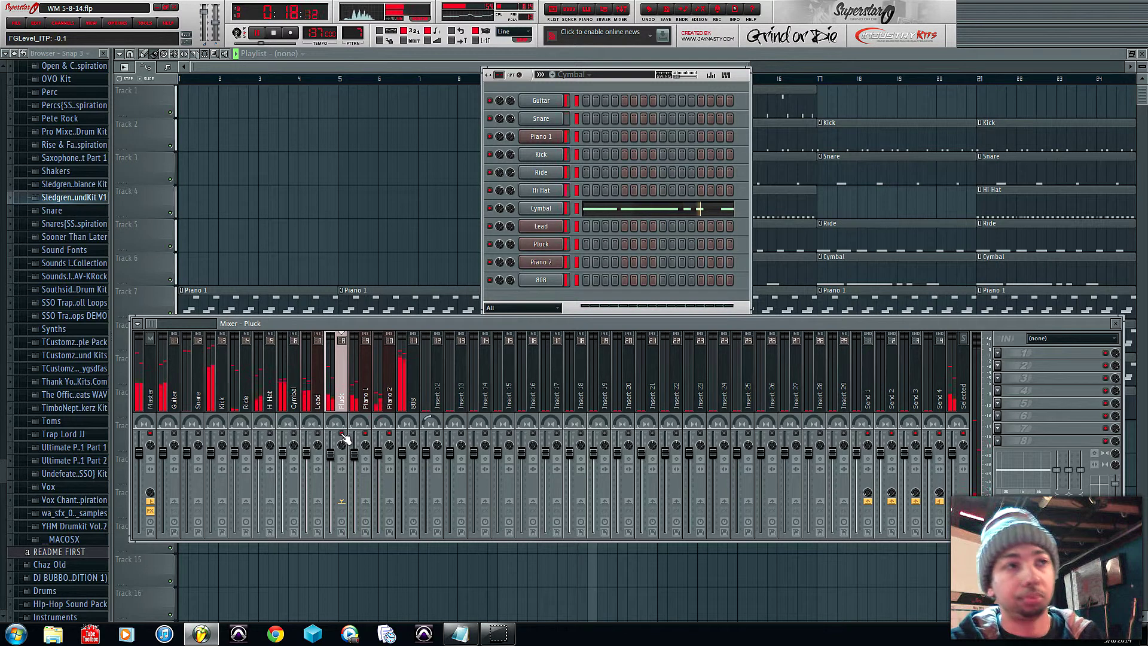
key(space)
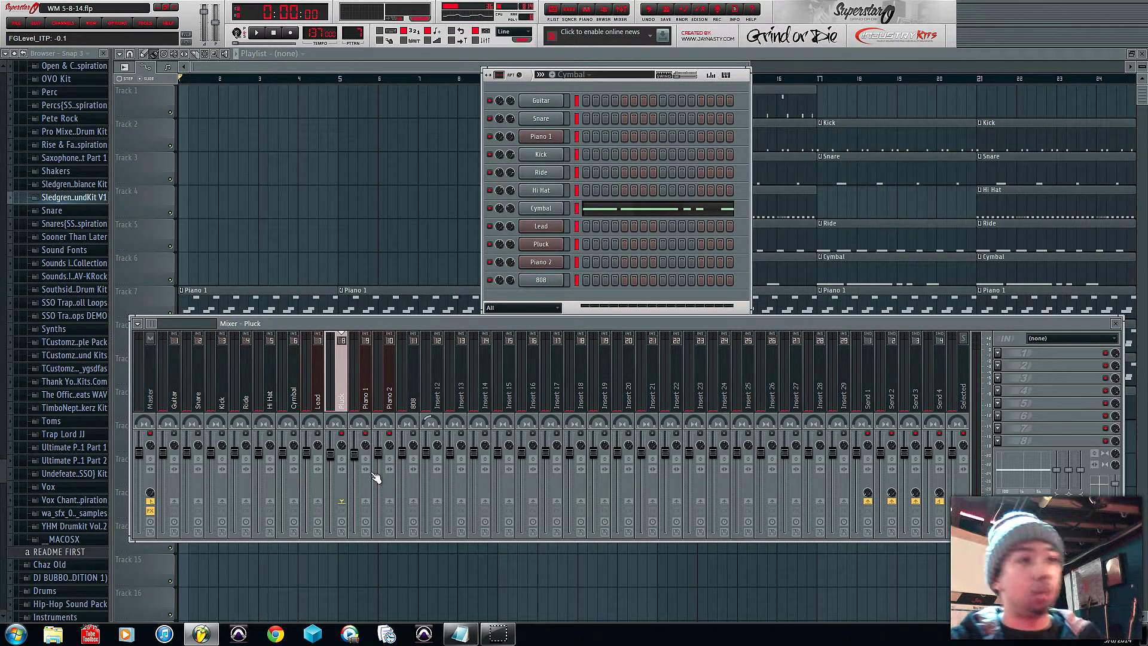
Toggle the mixer between Piano 1 and Pluck, settle on Piano 1, and play the beat.
click(366, 435)
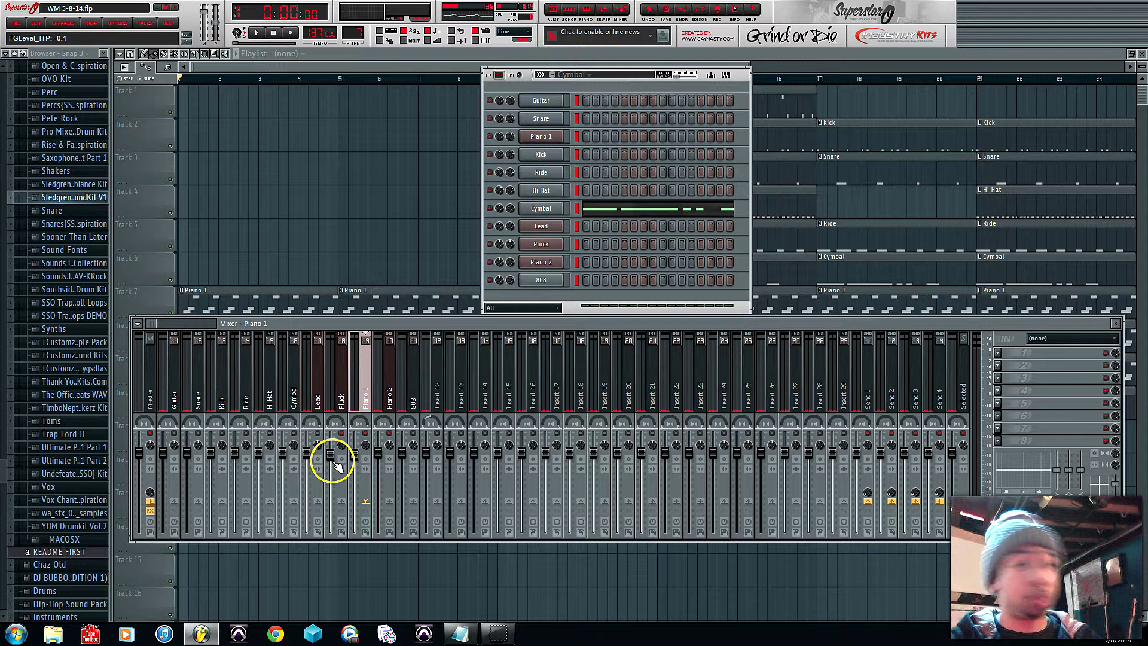
click(343, 447)
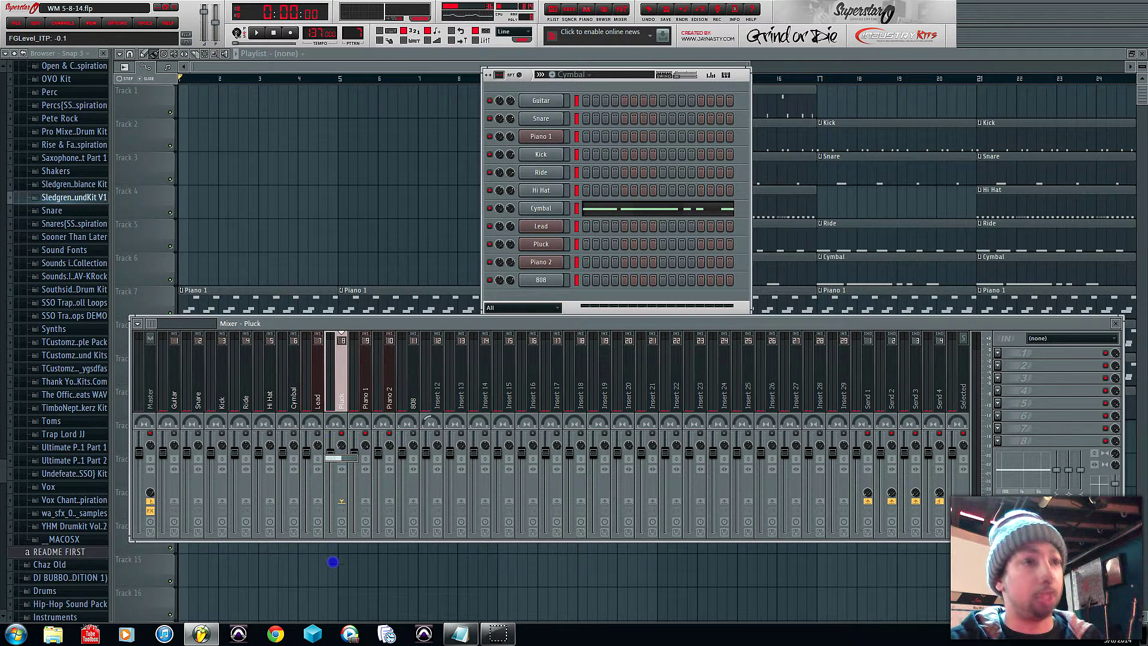
click(367, 447)
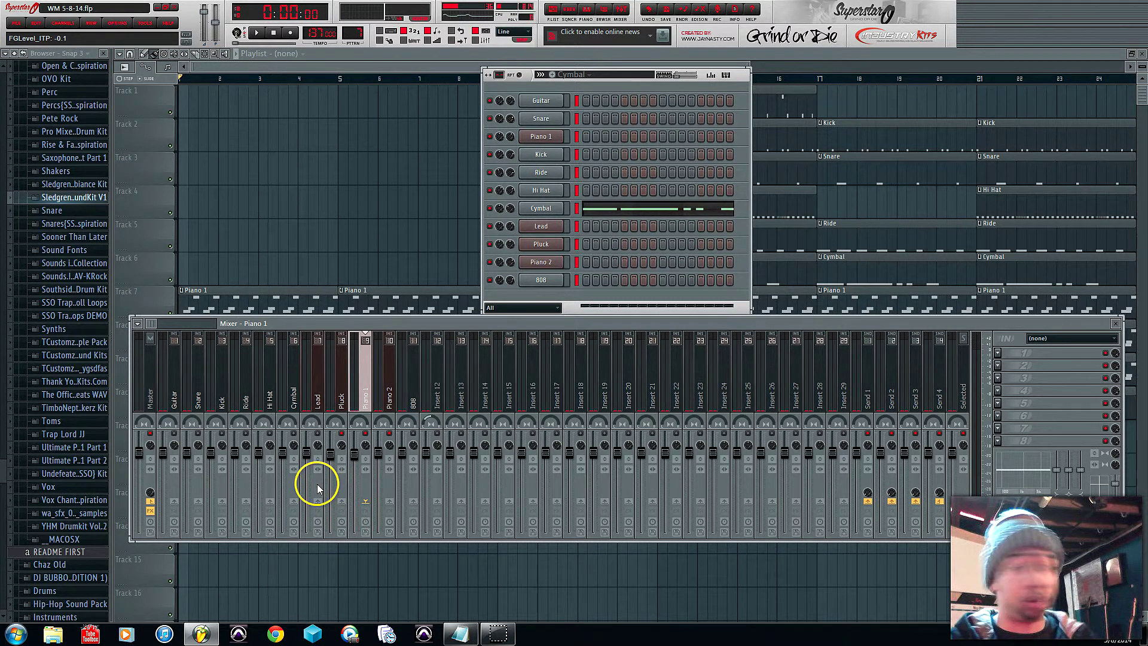
key(space)
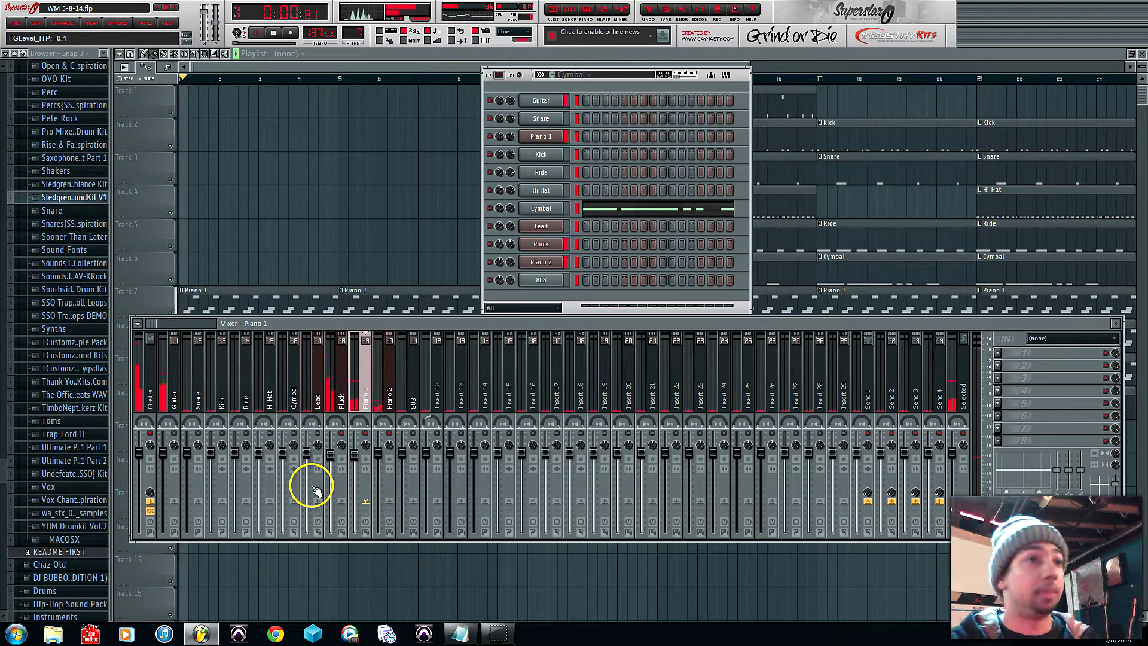
click(363, 452)
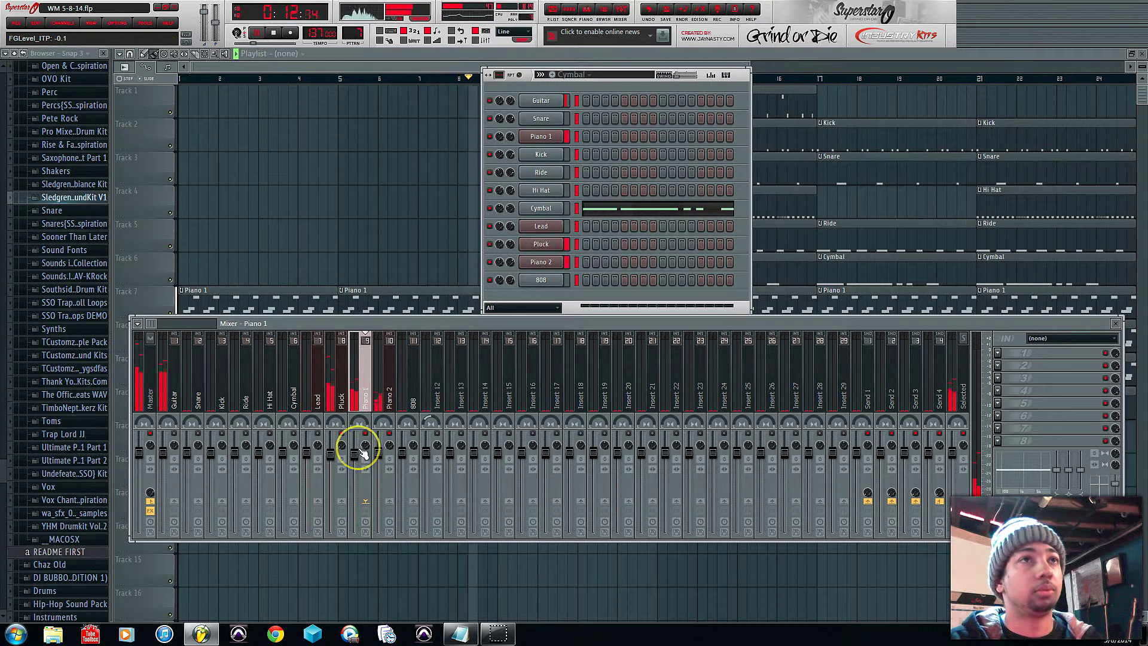
Stop playback, select the Pluck insert, and start the beat again.
key(space)
click(342, 446)
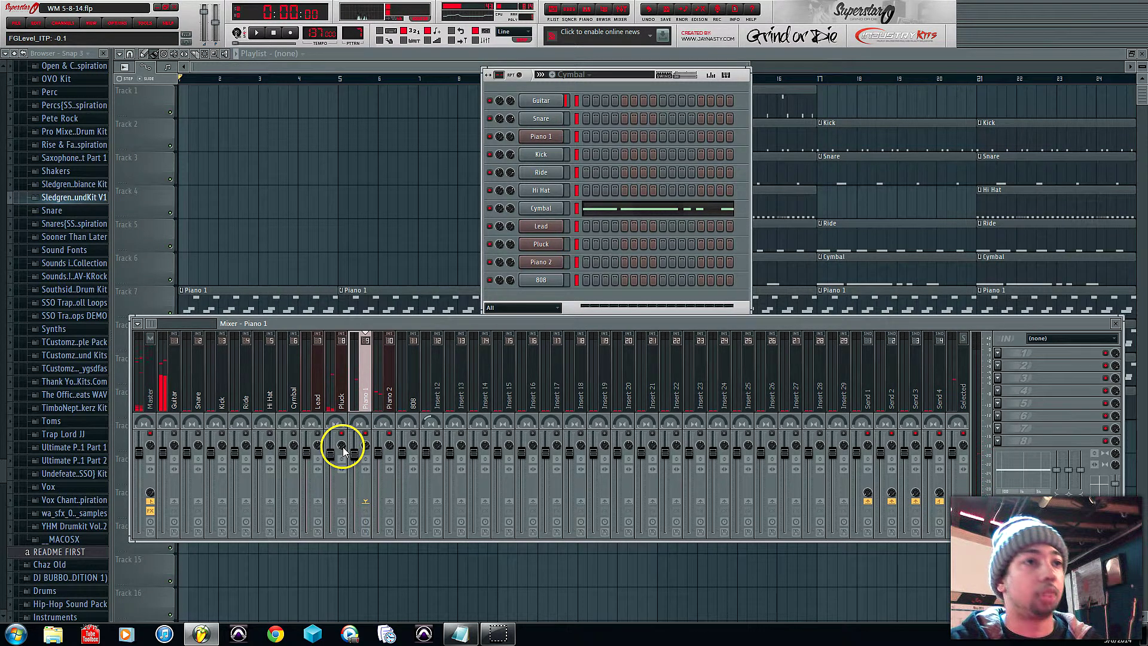
key(space)
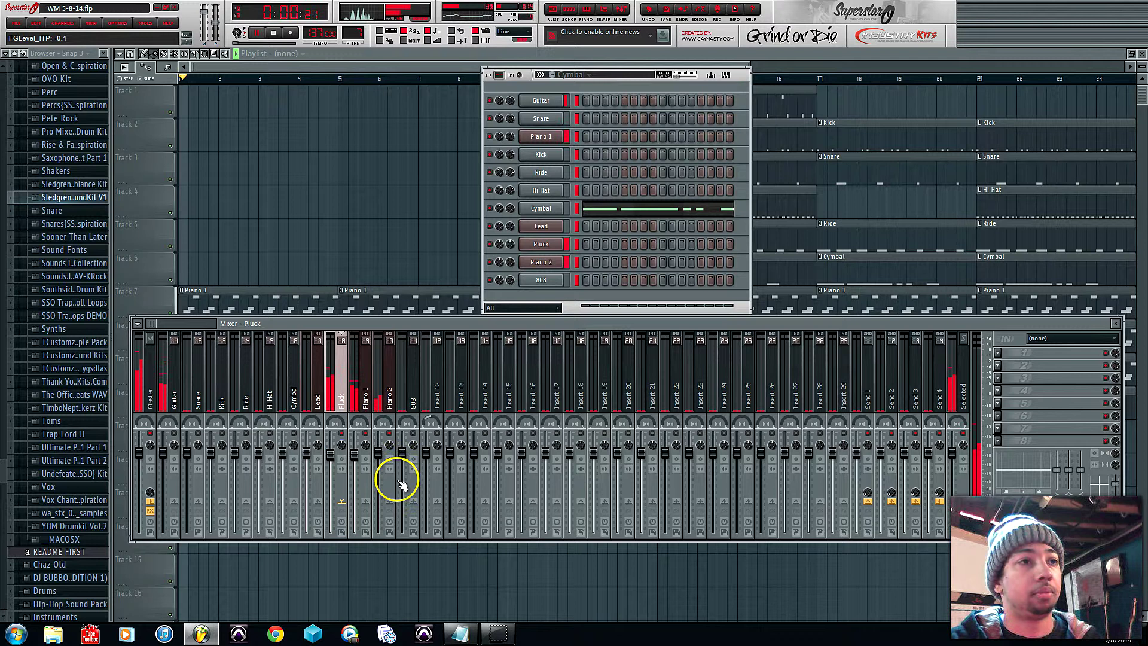
Restart the beat from bar 1, then stop it at the start.
click(352, 473)
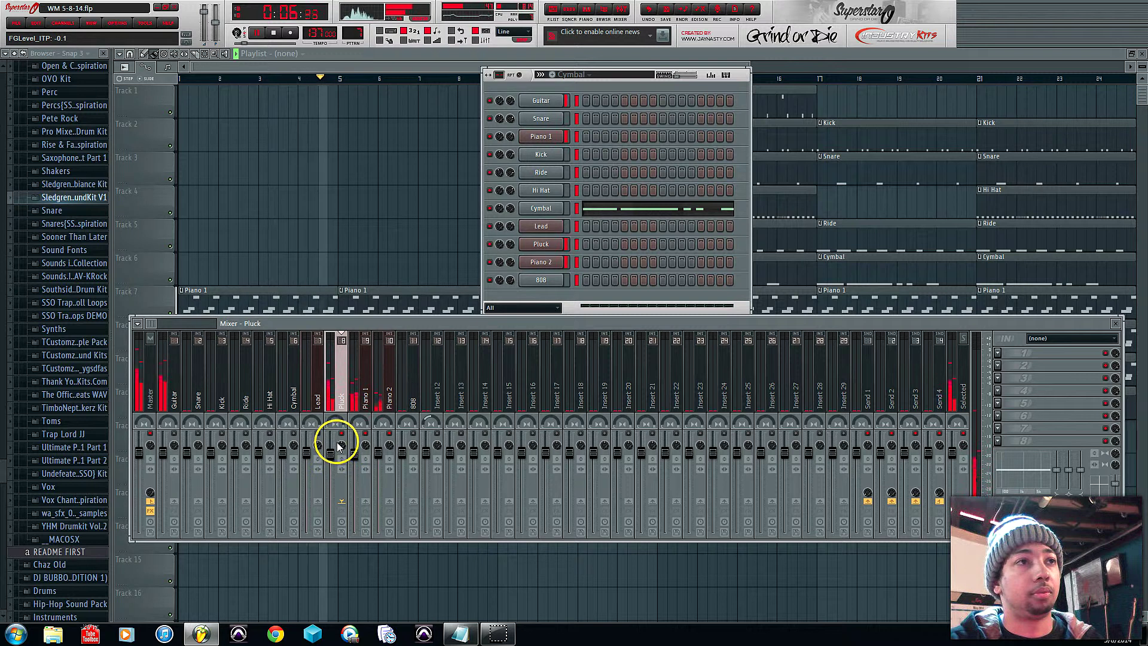
key(space)
key(space)
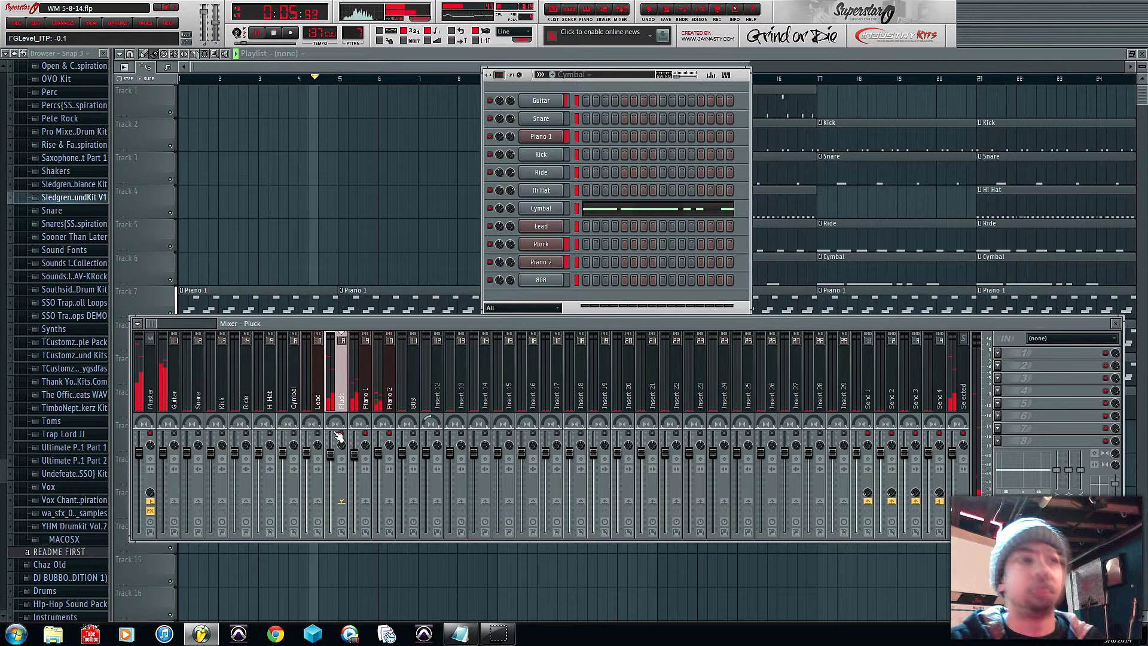
key(space)
click(375, 422)
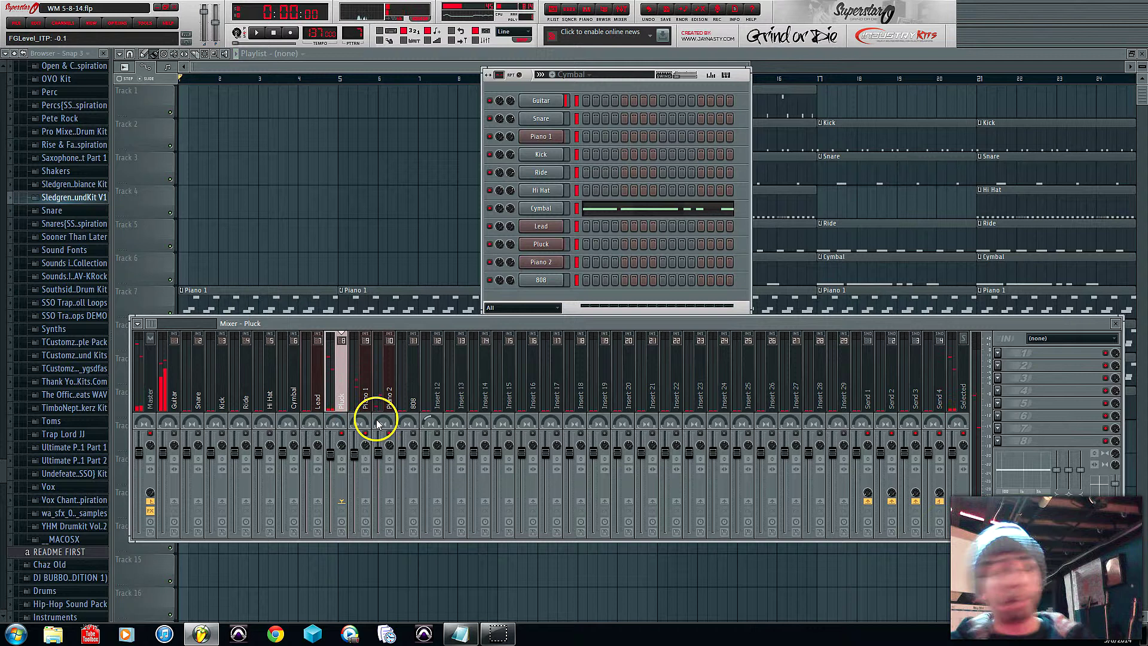